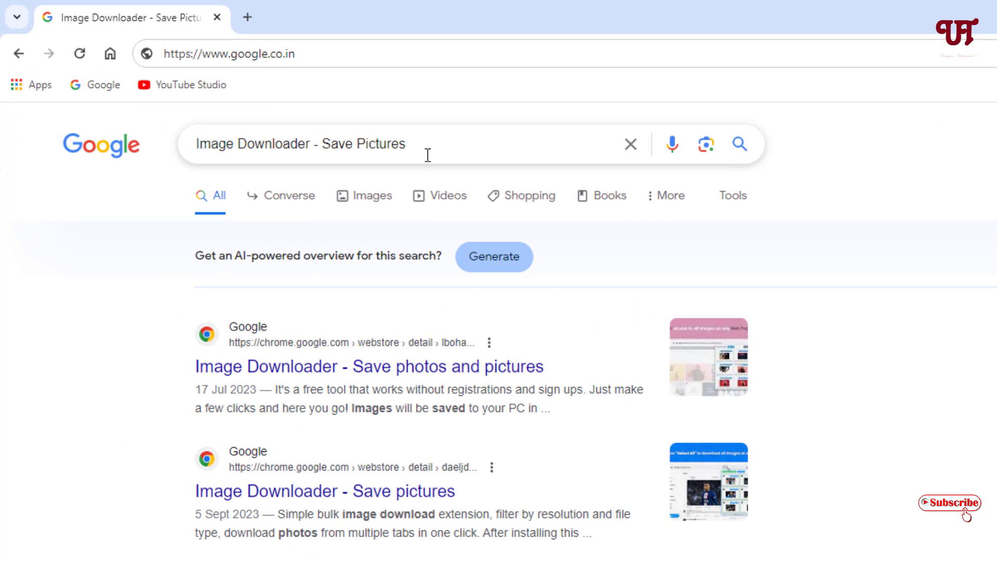
Install the Image Downloader - Save pictures extension from its Chrome Web Store page
{"action": "left_click", "coordinate": [341, 497]}
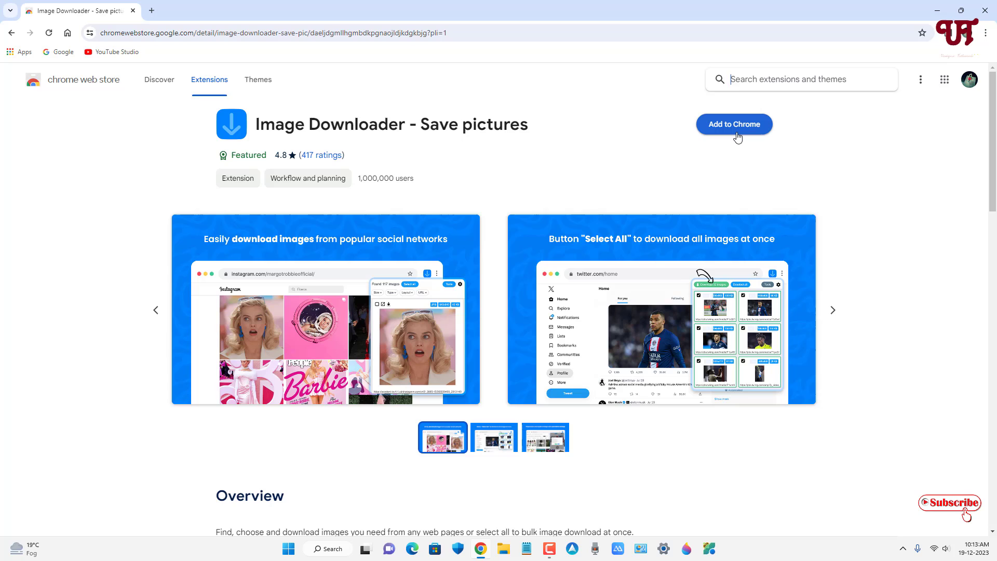
{"action": "left_click", "coordinate": [736, 136]}
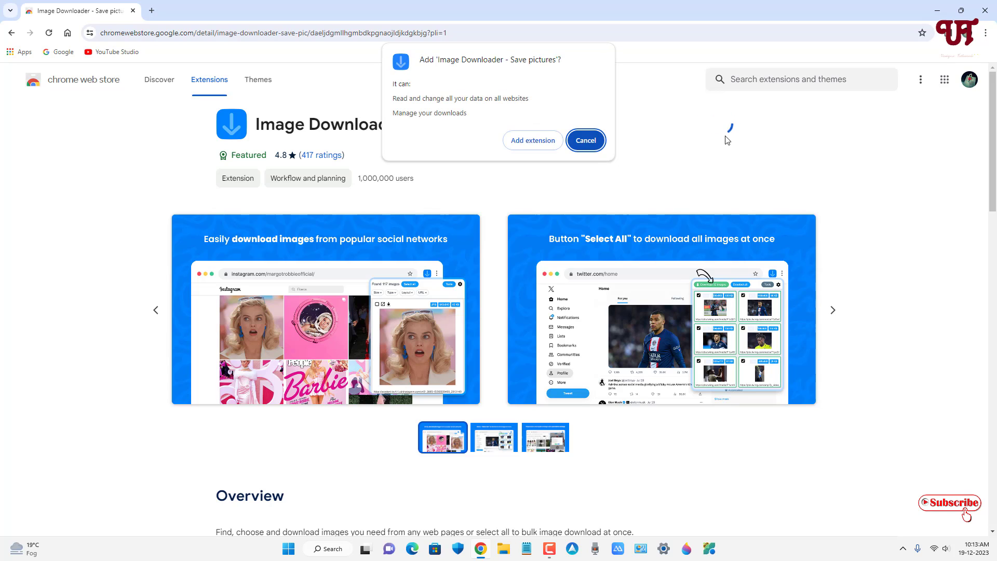
{"action": "left_click", "coordinate": [534, 141]}
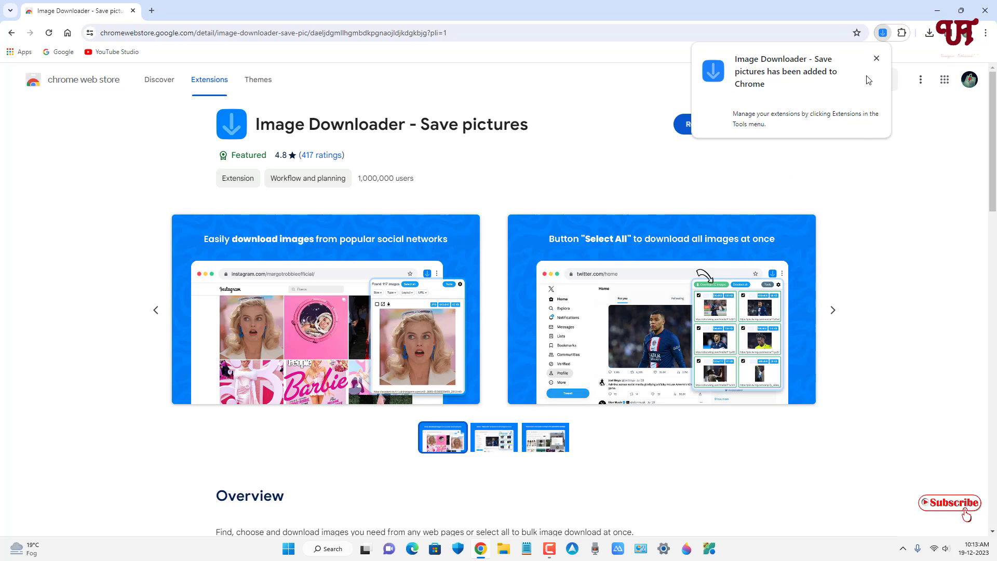
Pin Image Downloader to the Chrome toolbar from the Extensions menu
{"action": "left_click", "coordinate": [876, 59]}
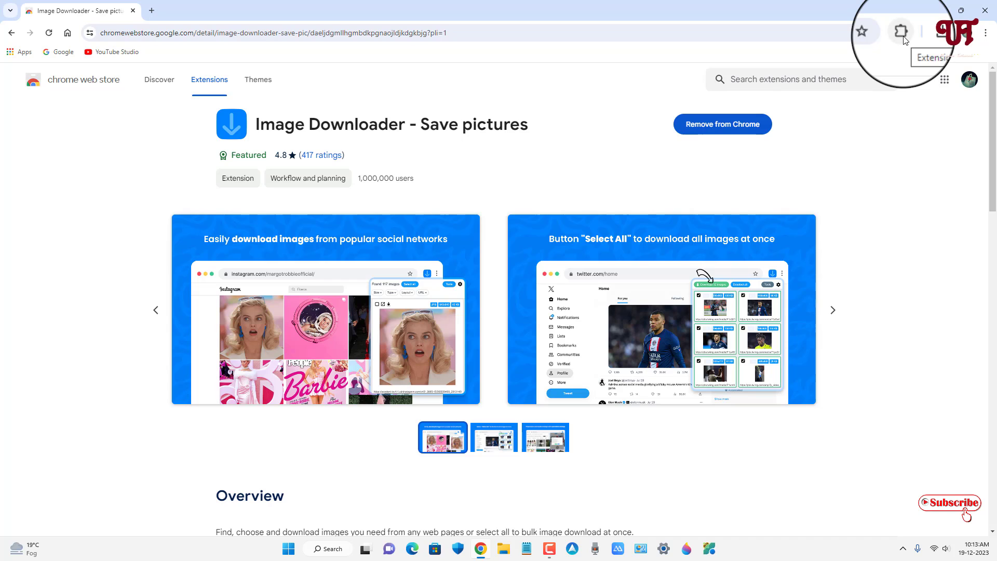
{"action": "left_click", "coordinate": [902, 36]}
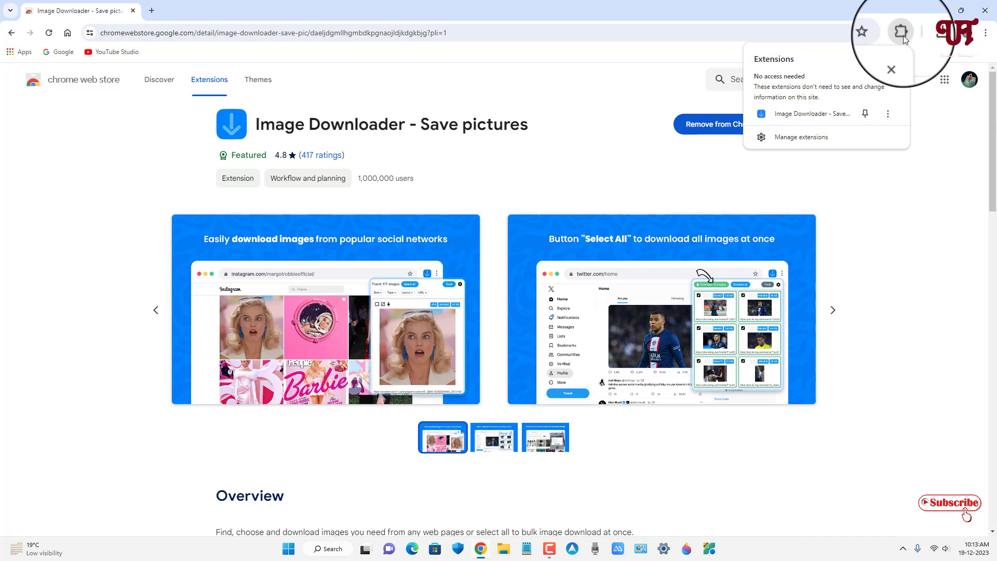
{"action": "left_click", "coordinate": [865, 115]}
{"action": "left_click", "coordinate": [875, 193]}
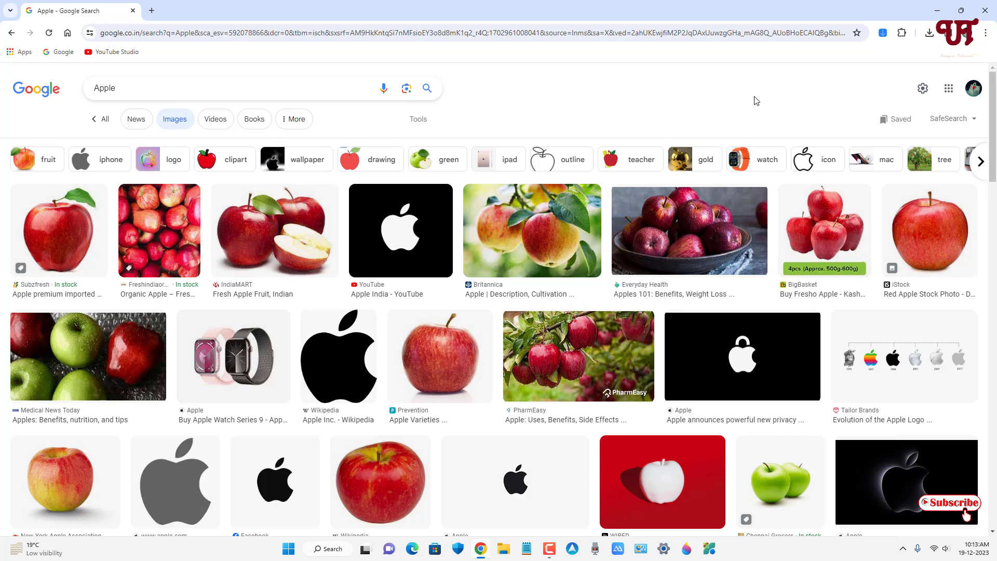
Open the pinned Image Downloader on the Apple results and scroll its 258-image list
{"action": "left_click", "coordinate": [883, 34]}
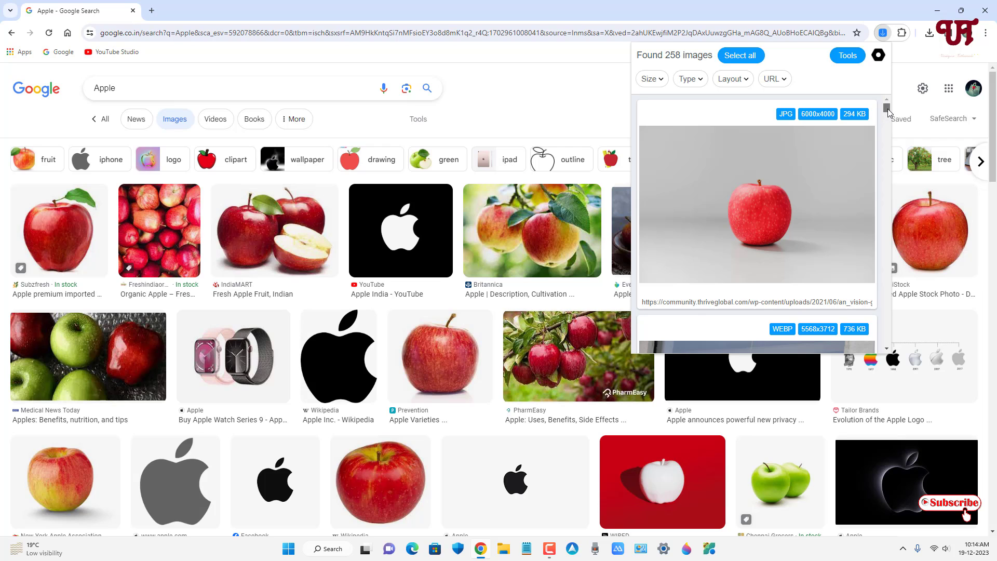
{"action": "mouse_move", "coordinate": [887, 112]}
{"action": "left_mouse_down"}
{"action": "mouse_move", "coordinate": [887, 123]}
{"action": "mouse_move", "coordinate": [888, 110]}
{"action": "left_mouse_up"}
{"action": "mouse_move", "coordinate": [809, 119]}
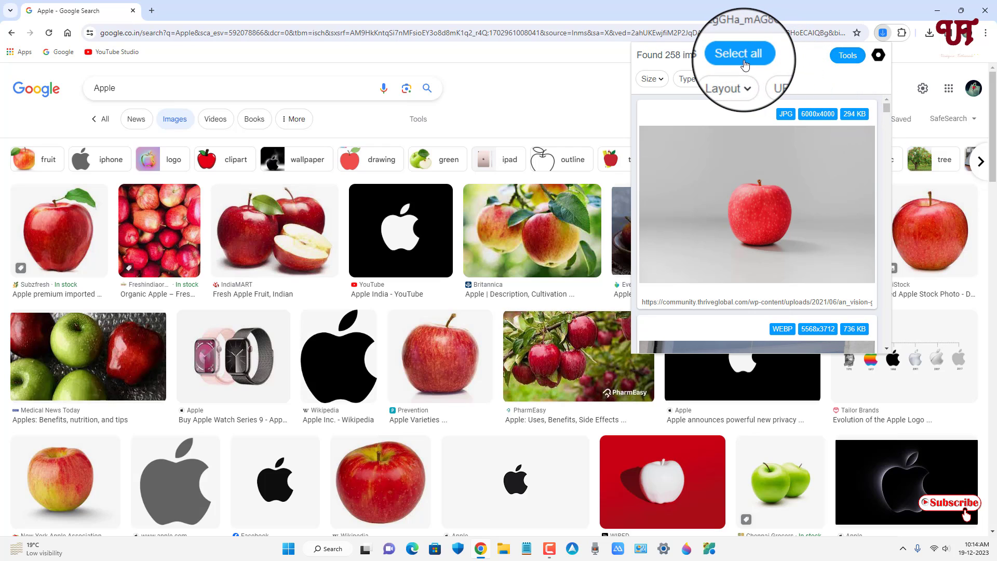
{"action": "left_click", "coordinate": [661, 84]}
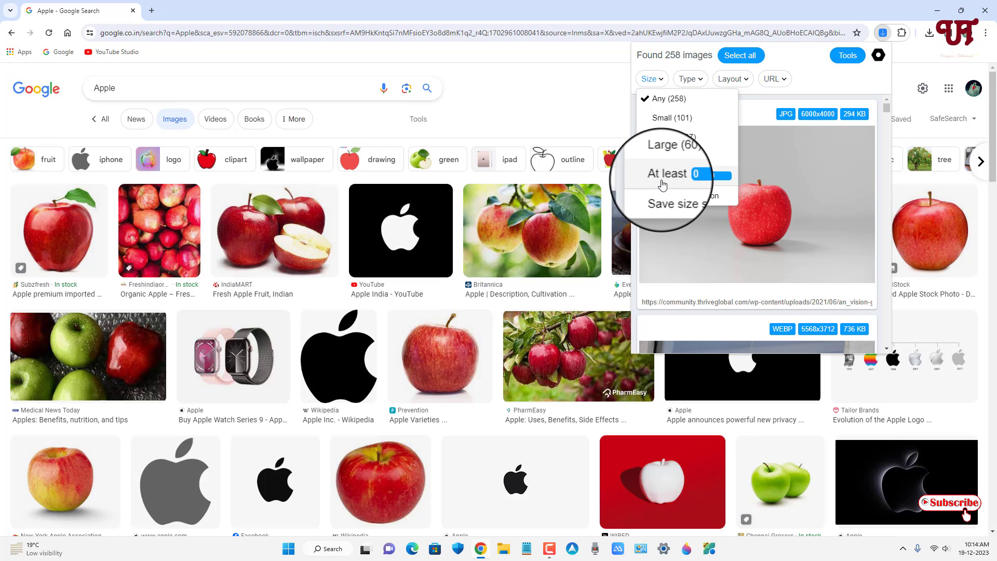
{"action": "left_click", "coordinate": [690, 79]}
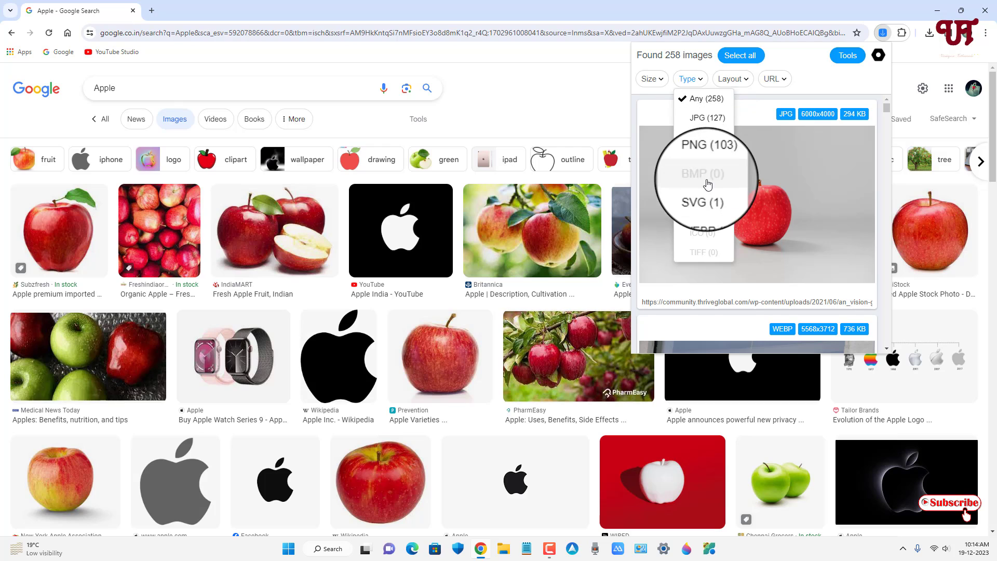
{"action": "left_click", "coordinate": [738, 81]}
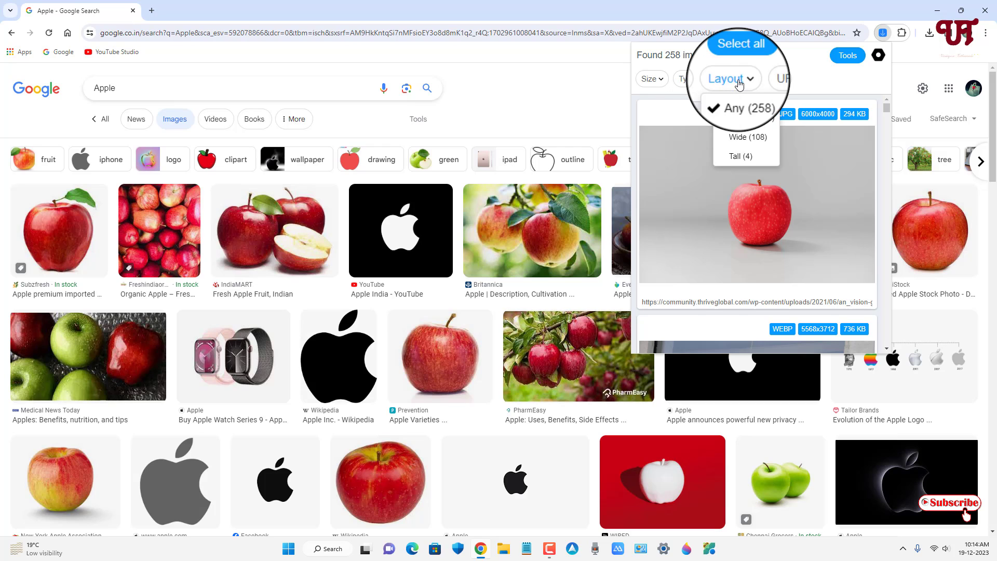
{"action": "left_click", "coordinate": [780, 85]}
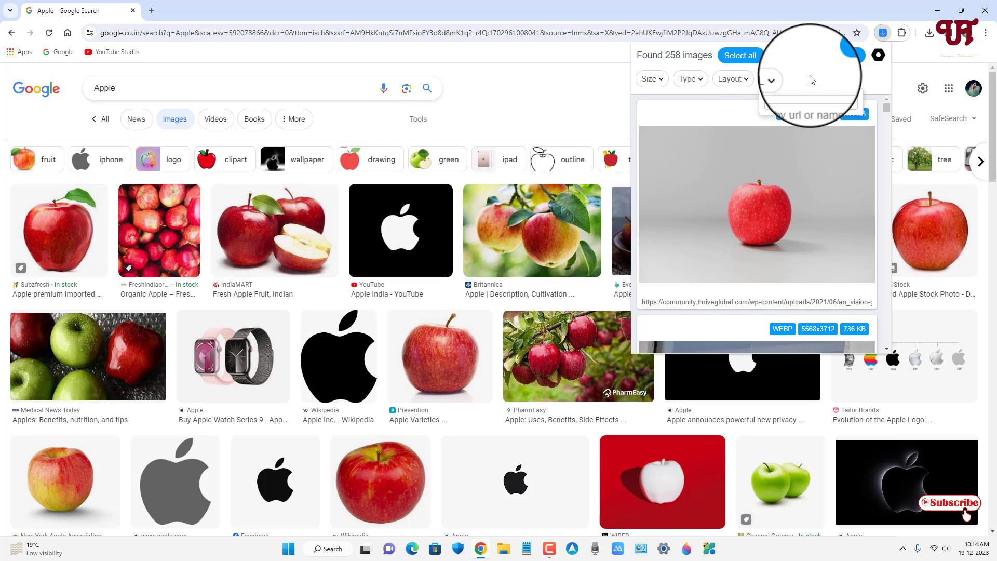
{"action": "left_click", "coordinate": [847, 62]}
{"action": "left_click", "coordinate": [846, 63]}
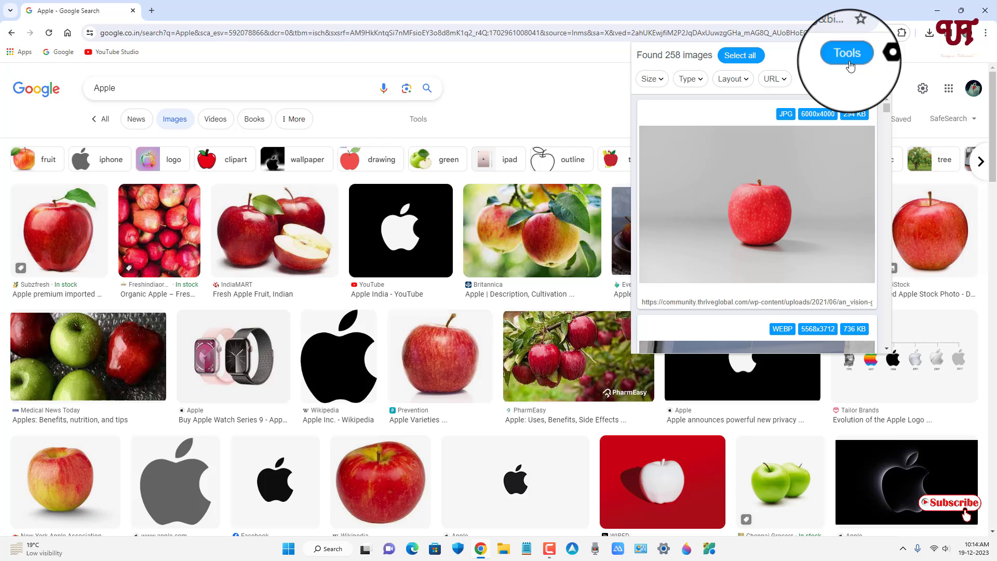
{"action": "left_click", "coordinate": [879, 55]}
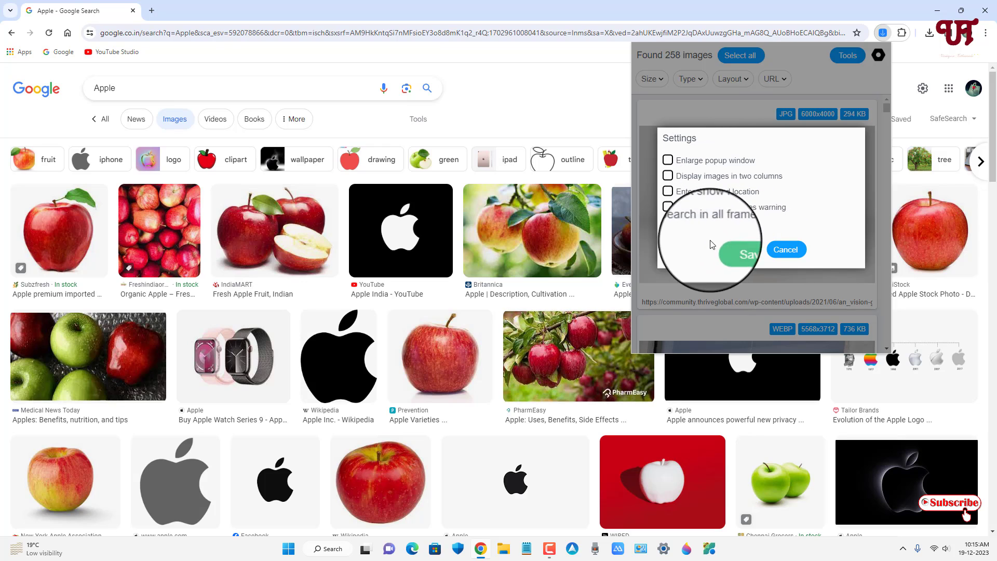
{"action": "left_click", "coordinate": [784, 250]}
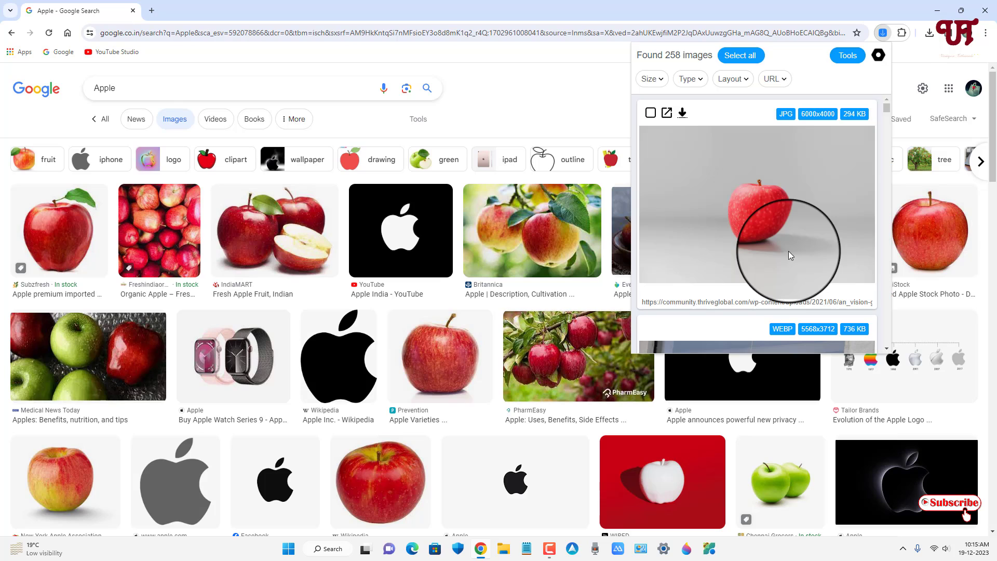
Clear the selection, pick three images including the apple-on-grey and red apple, and download them
{"action": "left_click", "coordinate": [740, 57]}
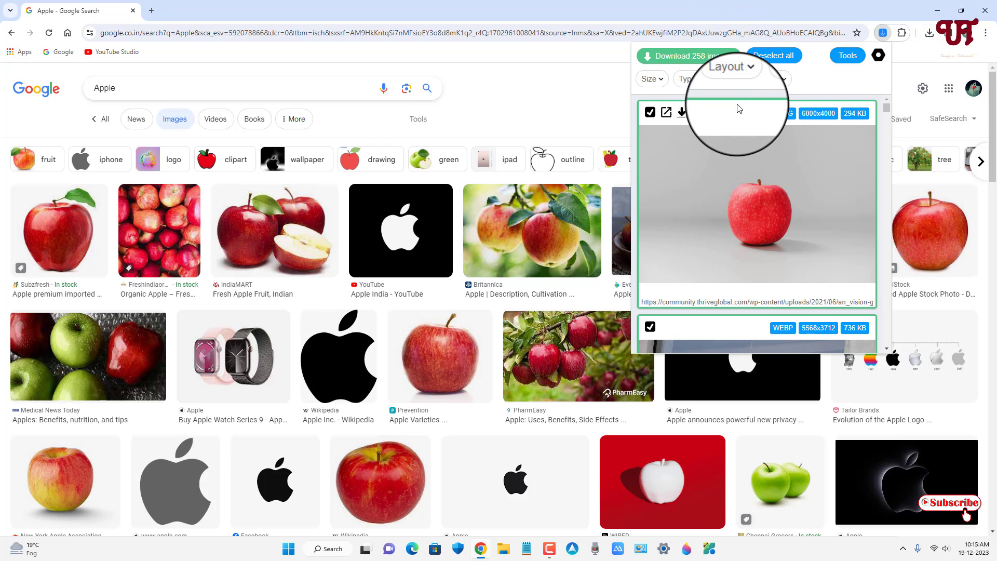
{"action": "left_click", "coordinate": [770, 56]}
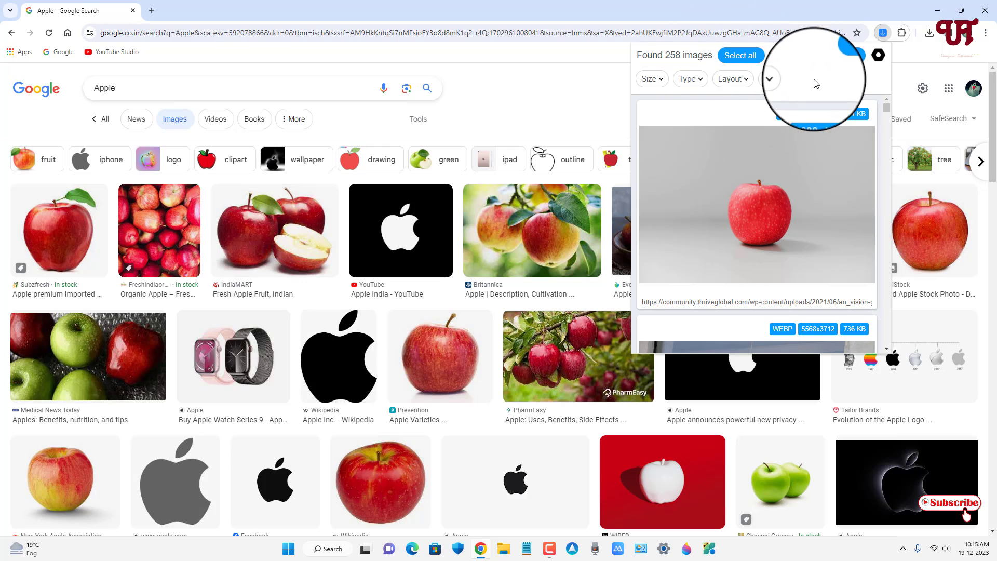
{"action": "left_click", "coordinate": [650, 111]}
{"action": "left_click", "coordinate": [651, 111]}
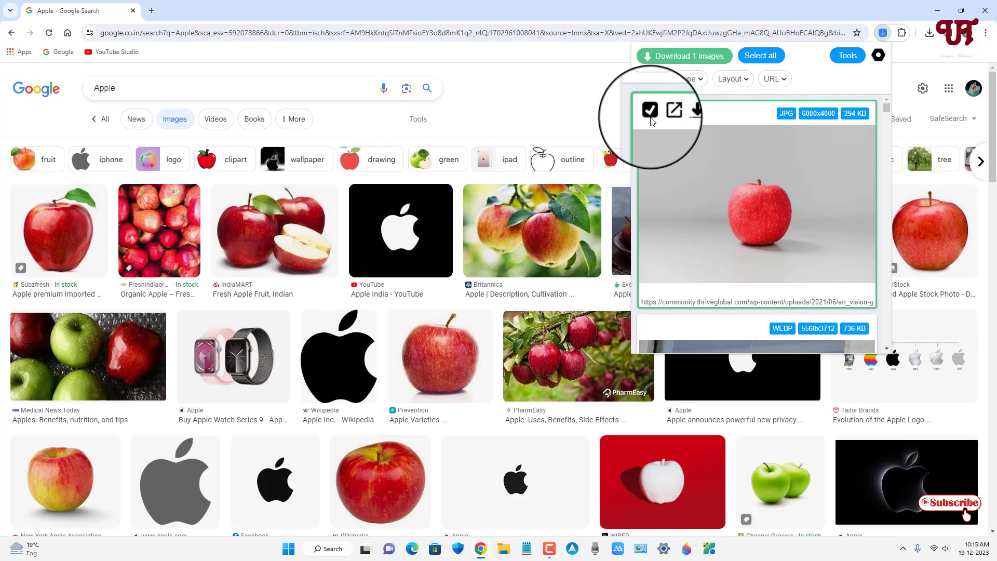
{"action": "left_click_drag", "start_coordinate": [886, 109], "coordinate": [887, 129]}
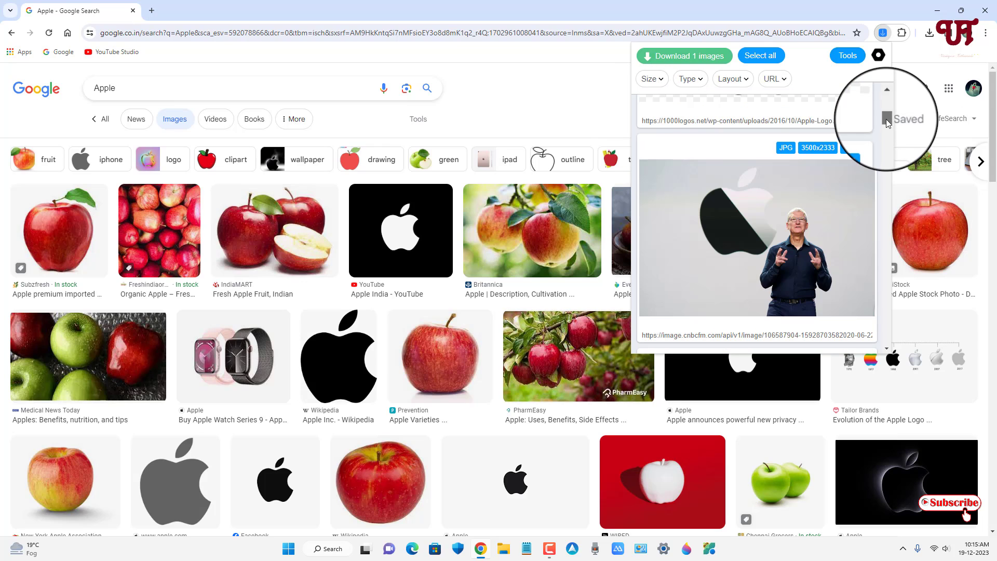
{"action": "scroll", "coordinate": [667, 167], "scroll_direction": "up", "scroll_amount": 3}
{"action": "left_click", "coordinate": [650, 206]}
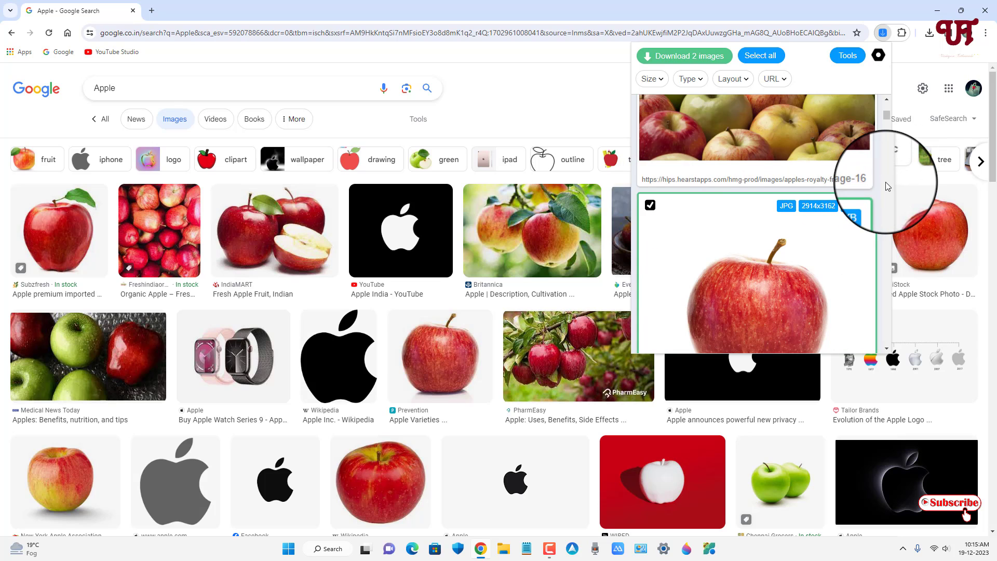
{"action": "scroll", "coordinate": [886, 182], "scroll_direction": "down", "scroll_amount": 5}
{"action": "scroll", "coordinate": [885, 194], "scroll_direction": "up", "scroll_amount": 10}
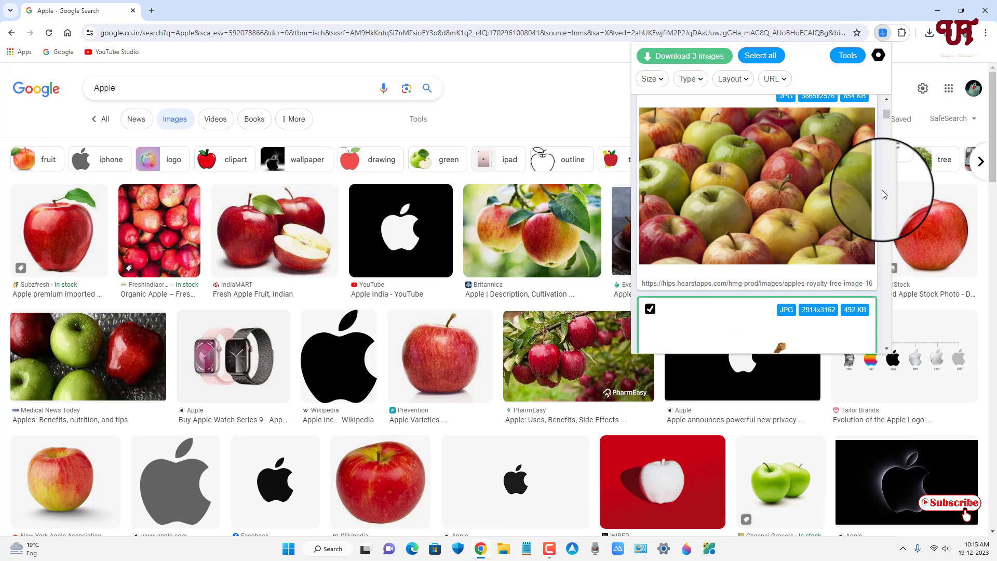
{"action": "left_click", "coordinate": [675, 63]}
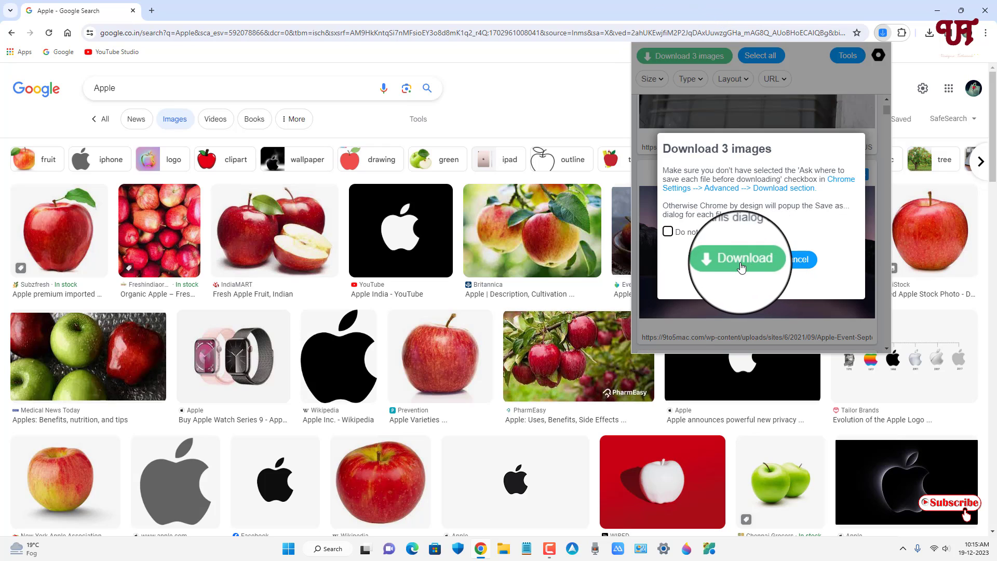
{"action": "left_click", "coordinate": [741, 260]}
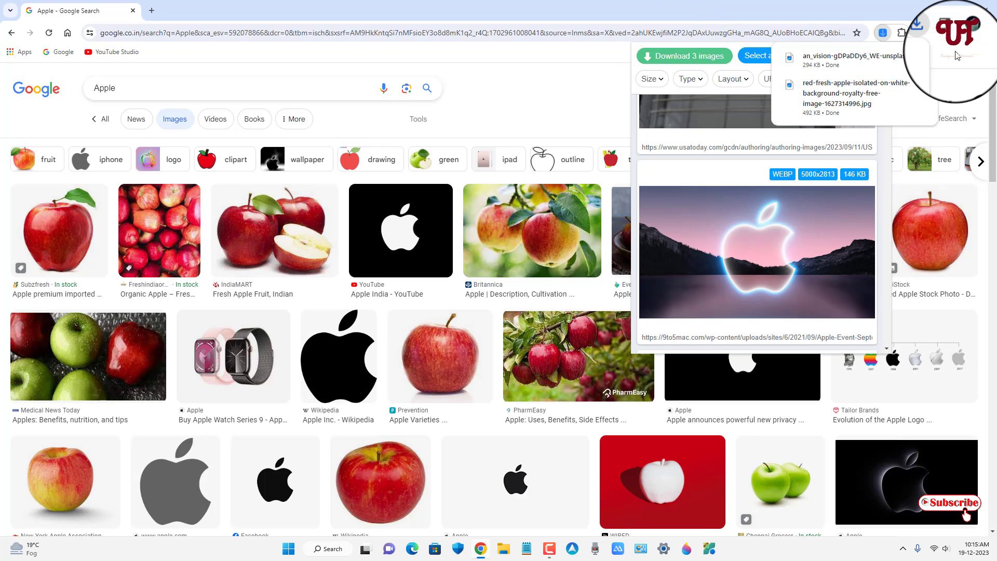
Close the Image Downloader panel and show the downloaded files in the Downloads folder
{"action": "left_click", "coordinate": [929, 34]}
{"action": "mouse_move", "coordinate": [903, 62]}
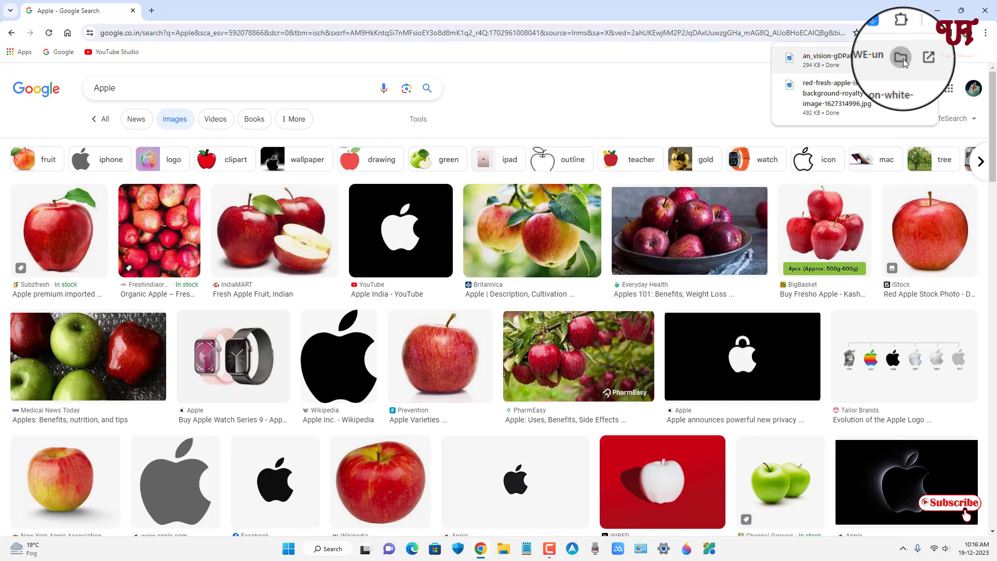
{"action": "left_click", "coordinate": [901, 57]}
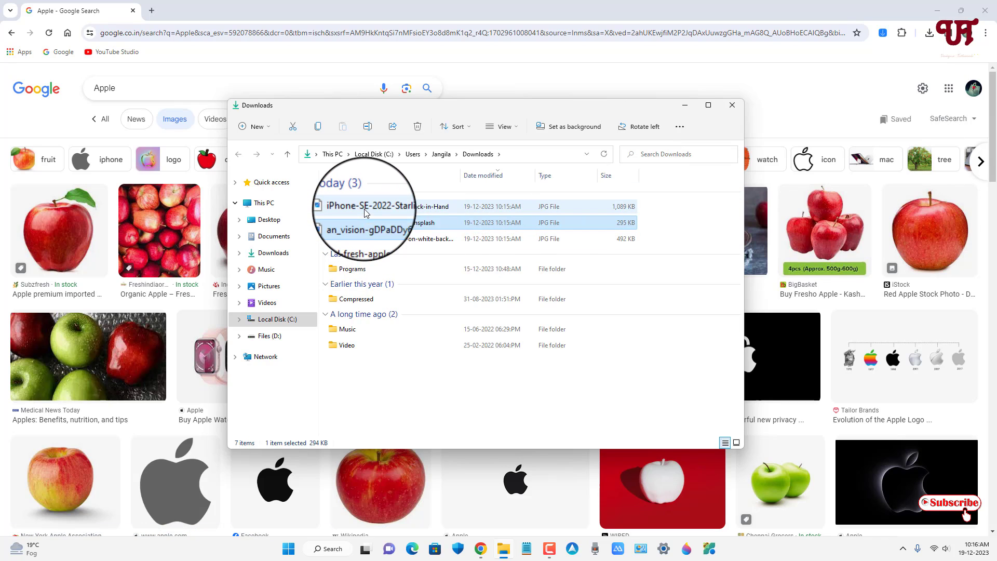
Preview the three downloaded JPGs in Photos, then close Photos and the Downloads folder
{"action": "double_click", "coordinate": [365, 208]}
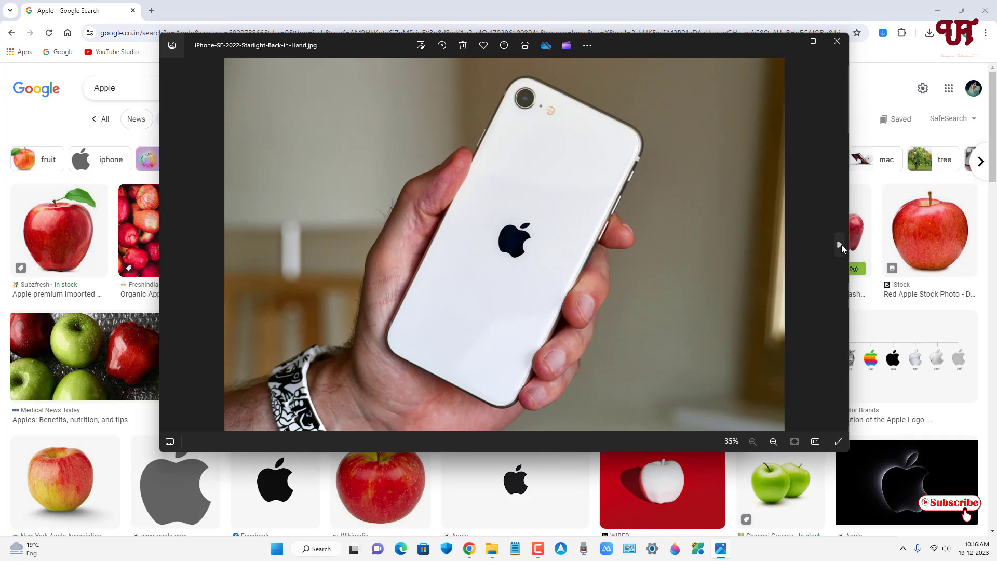
{"action": "left_click", "coordinate": [841, 245]}
{"action": "left_click", "coordinate": [841, 244]}
{"action": "left_click", "coordinate": [837, 41]}
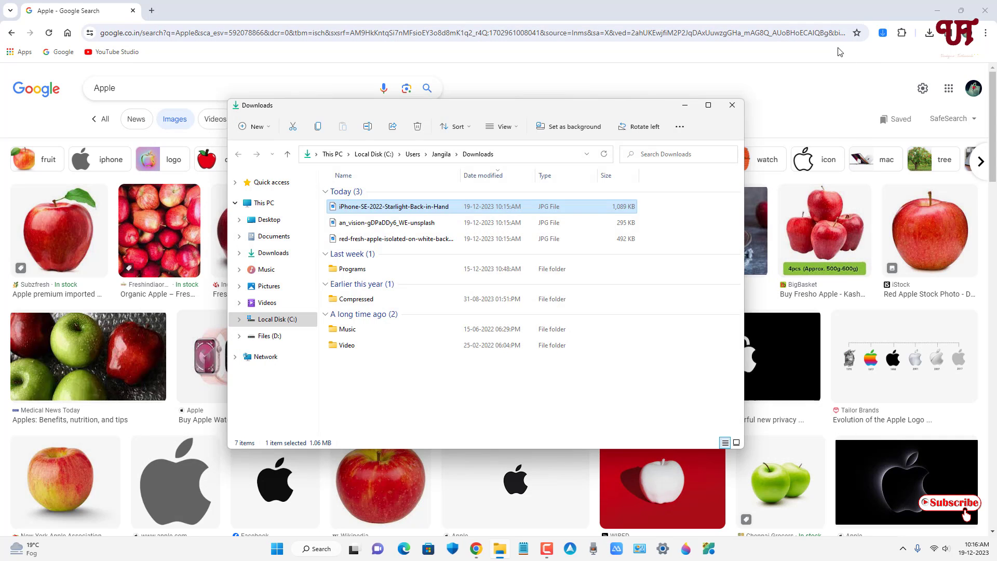
{"action": "left_click", "coordinate": [741, 102]}
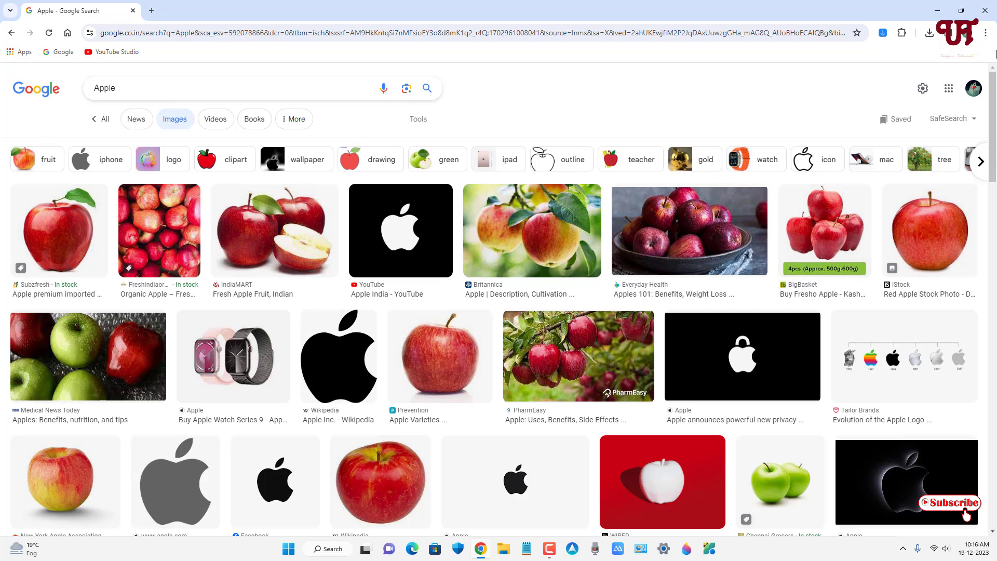
Close the Google Chrome window to leave only the Windows desktop
{"action": "left_click", "coordinate": [989, 12]}
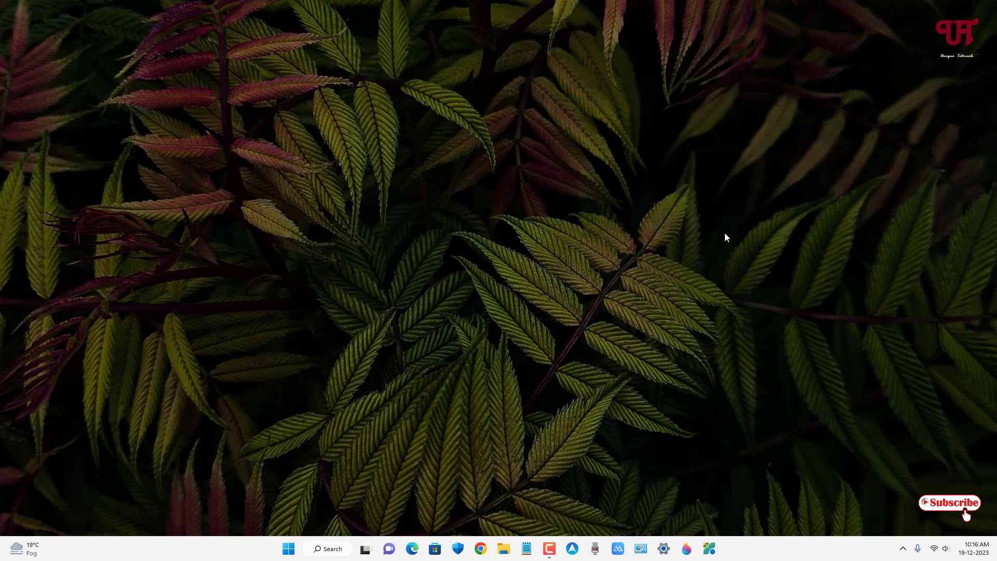